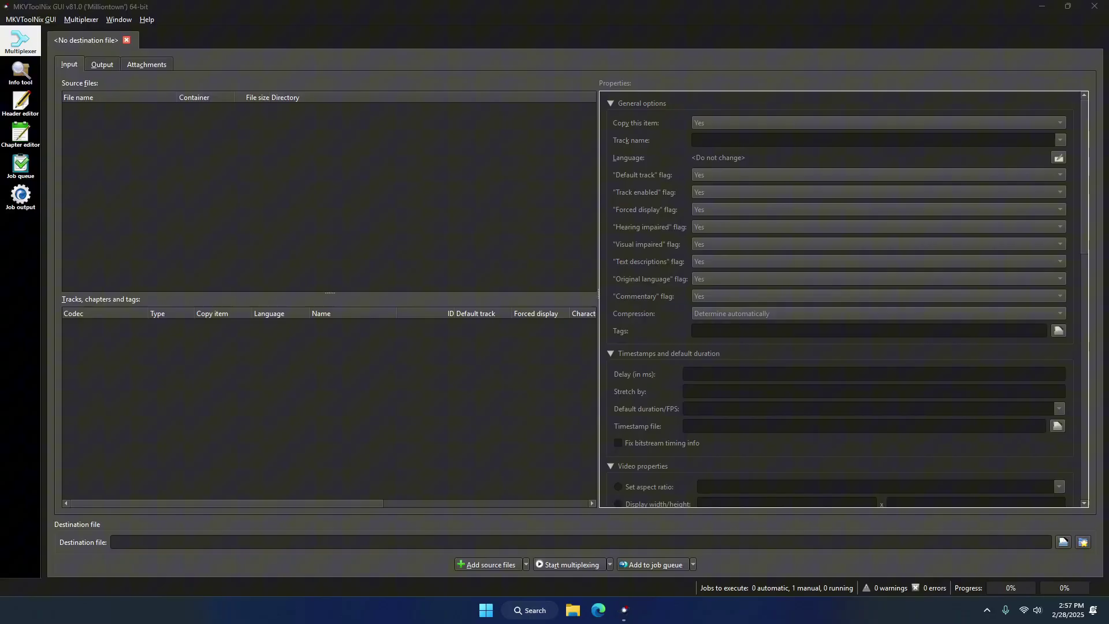
Add Steele_of_All_Trades.mkv as a source file and bring up its output settings
{"action": "left_click_drag", "start_coordinate": [1108, 392], "coordinate": [227, 212]}
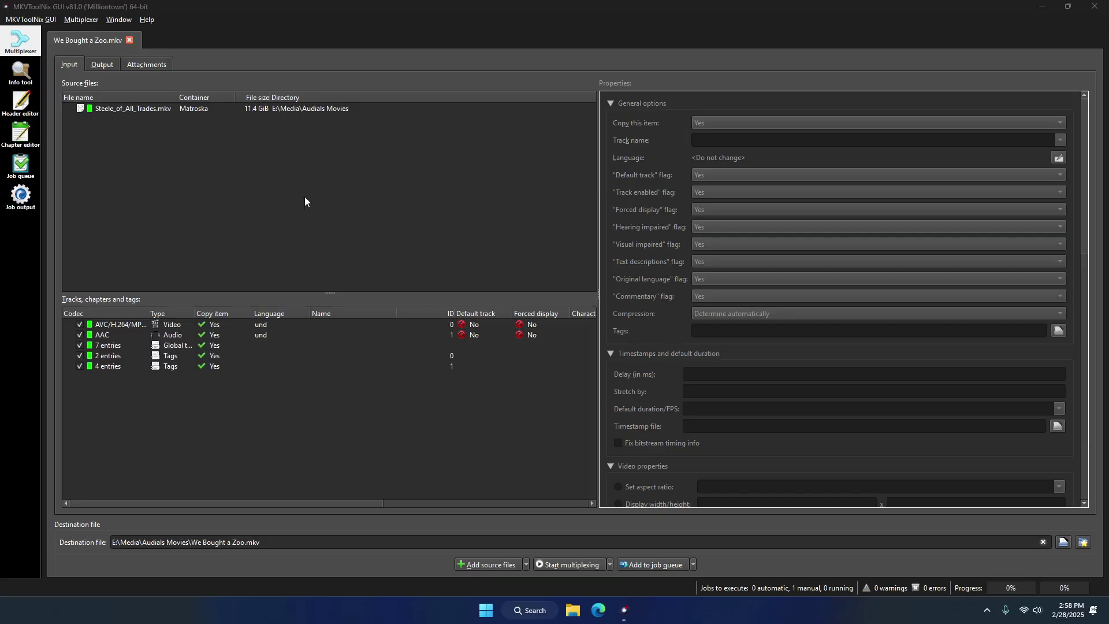
{"action": "left_click", "coordinate": [101, 64]}
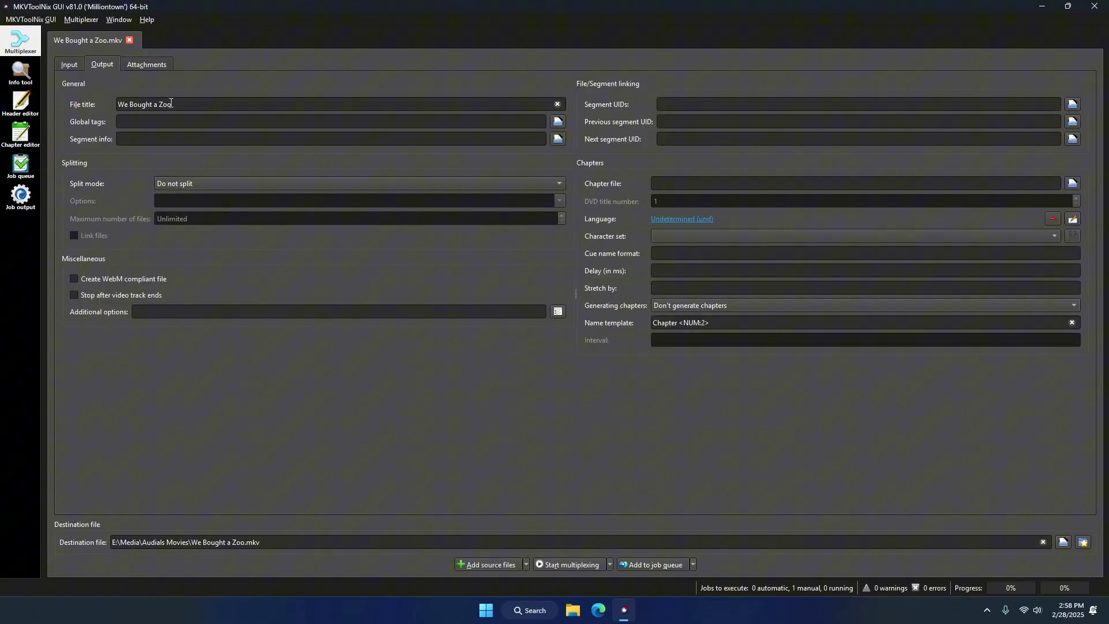
Clear the 'We Bought a Zoo' file title so it is empty
{"action": "left_click_drag", "start_coordinate": [178, 104], "coordinate": [93, 107]}
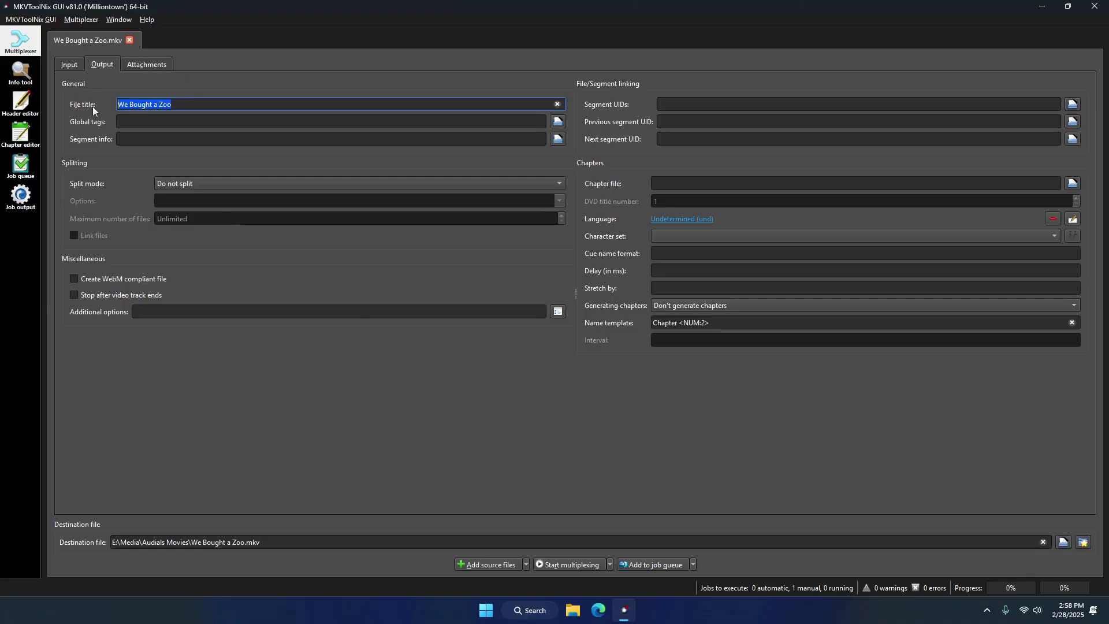
{"action": "key", "text": "BackSpace"}
{"action": "left_click", "coordinate": [340, 393]}
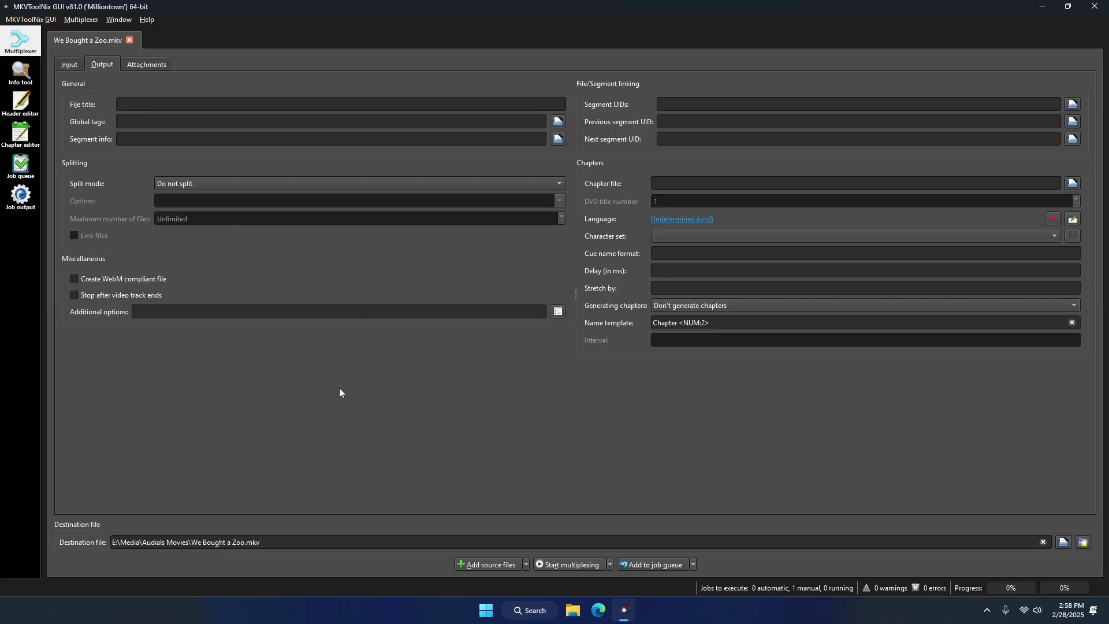
Set the split mode to 'After specific timestamps'
{"action": "left_click", "coordinate": [320, 184]}
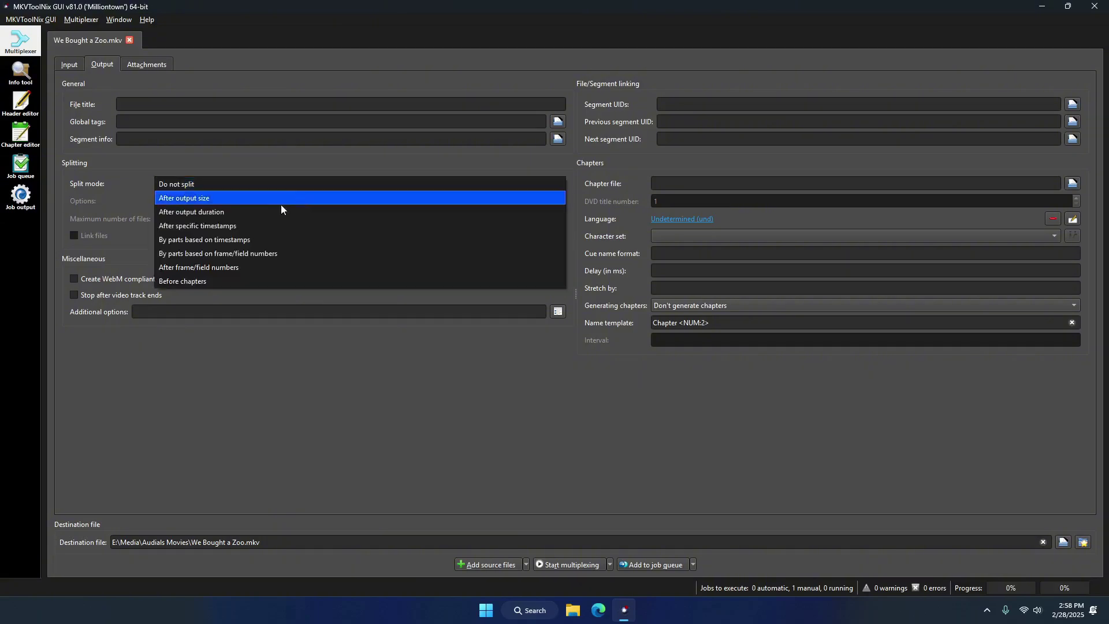
{"action": "left_click", "coordinate": [247, 226]}
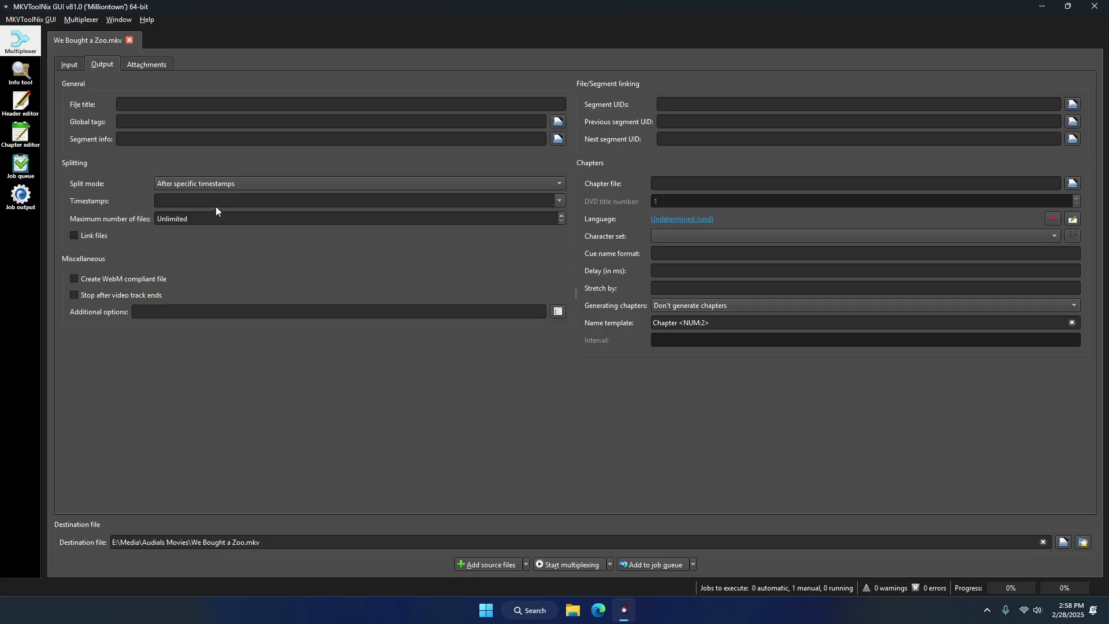
{"action": "left_click", "coordinate": [164, 200]}
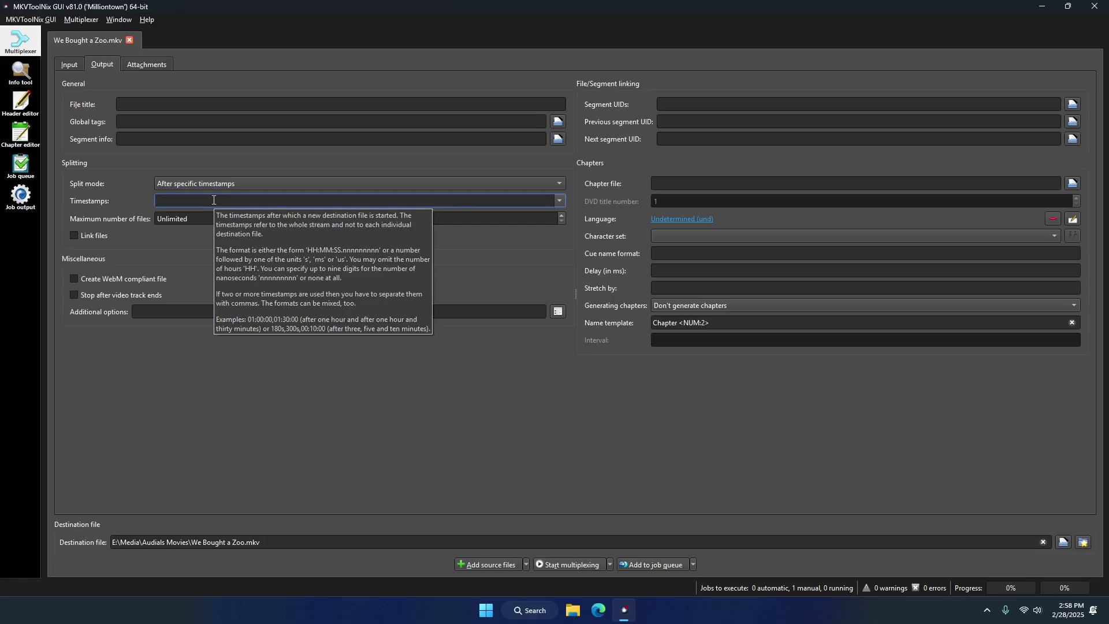
Enter split timestamps 01:37:14 and 03:37:27, separated by a comma
{"action": "type", "text": "01"}
{"action": "type", "text": ":37:14,"}
{"action": "type", "text": "03"}
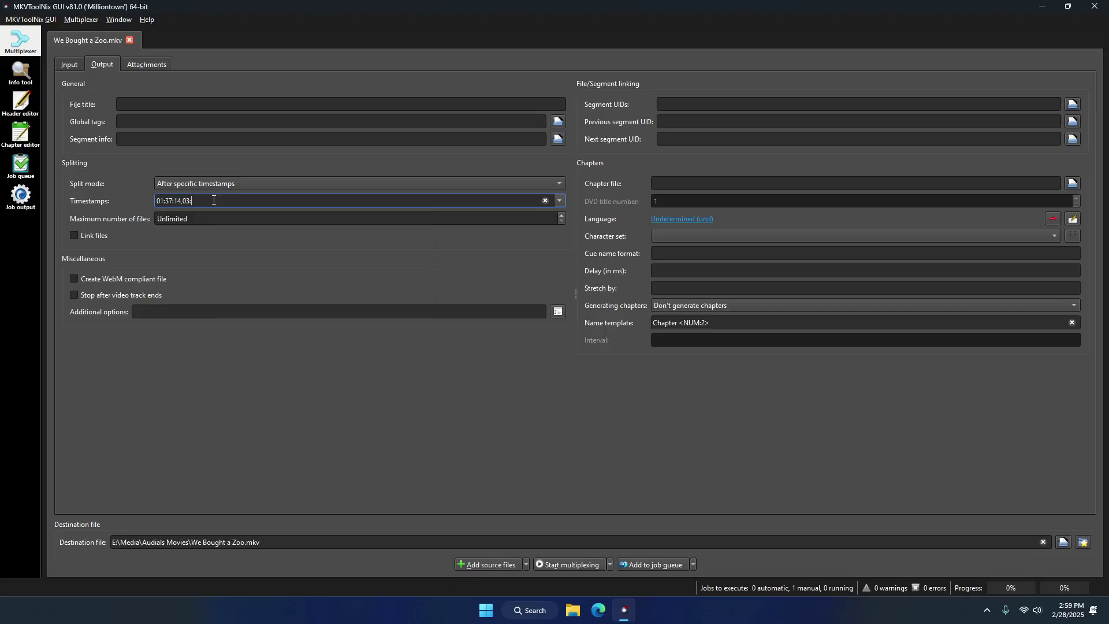
{"action": "type", "text": ":37:27"}
Choose Media > Movies to Review as the destination folder and name the file 'Steele Movie'
{"action": "left_click", "coordinate": [560, 428]}
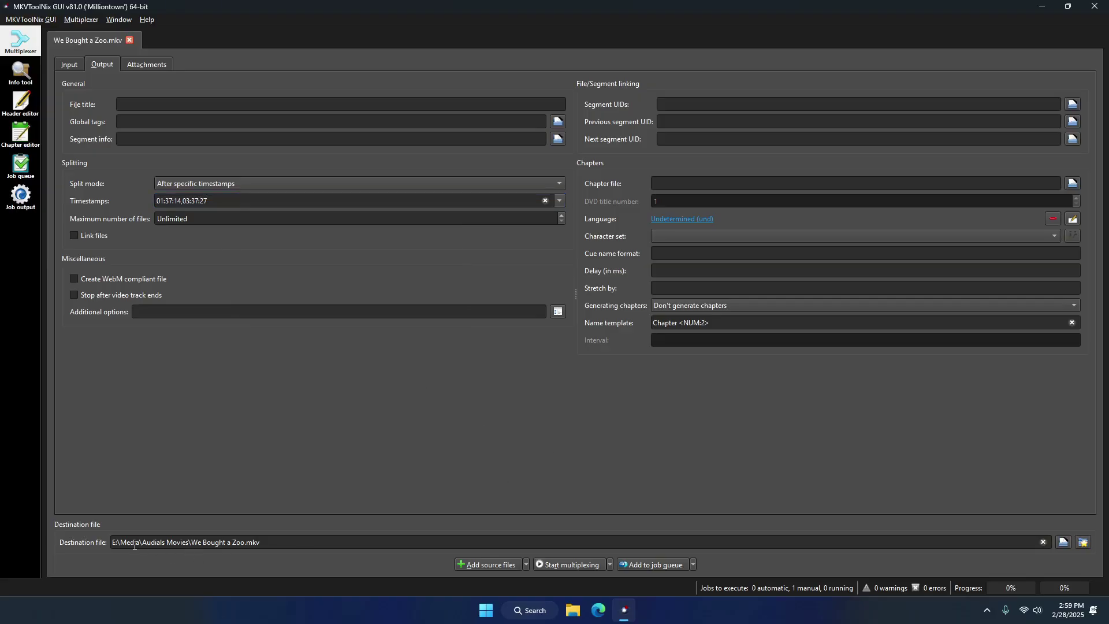
{"action": "left_click", "coordinate": [1063, 542]}
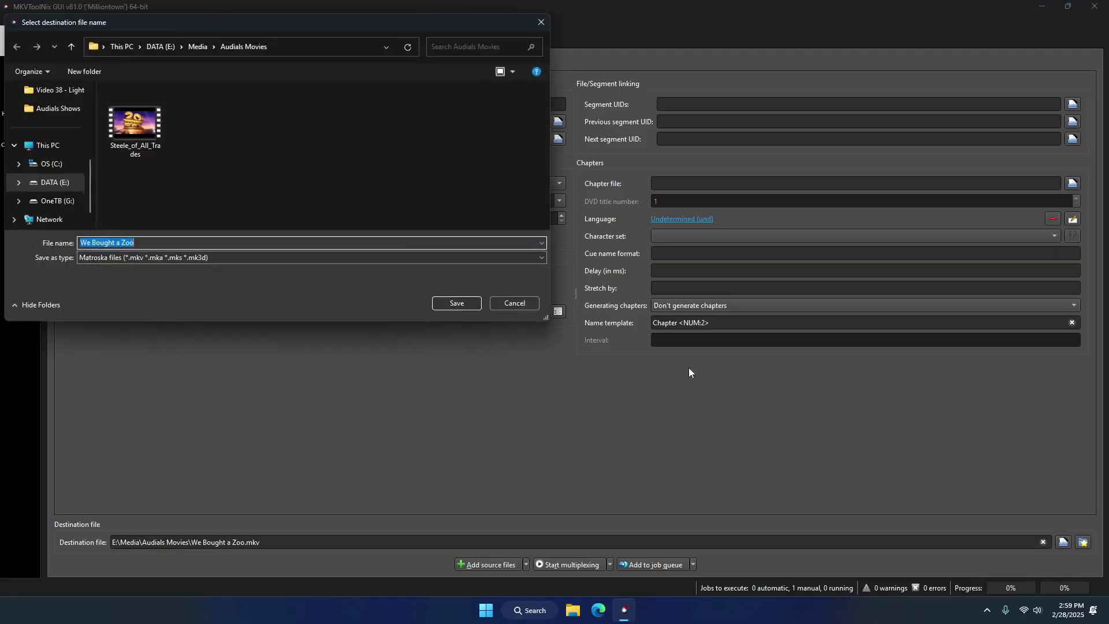
{"action": "left_click", "coordinate": [193, 46]}
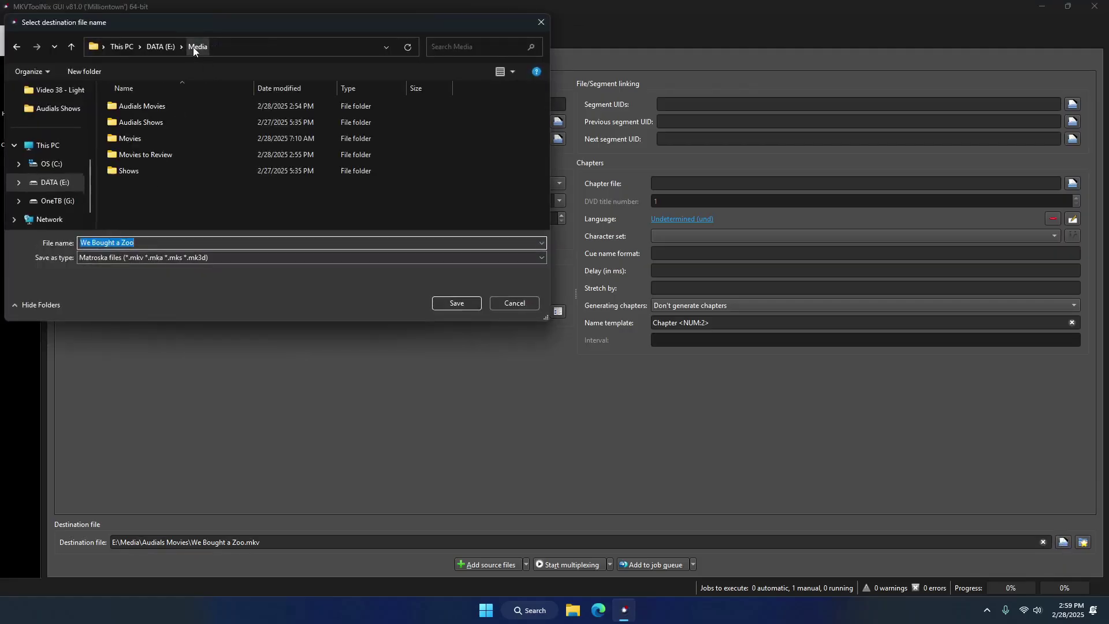
{"action": "double_click", "coordinate": [137, 155]}
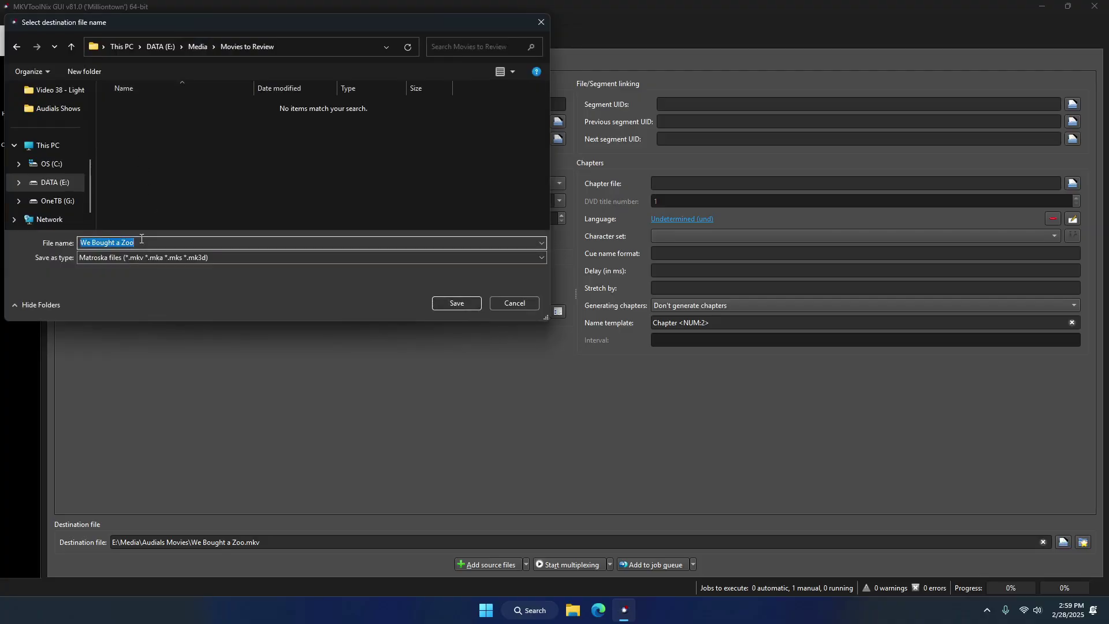
{"action": "type", "text": "Steele Movie"}
Confirm Steele Movie.mkv in Movies to Review as the destination file
{"action": "left_click", "coordinate": [448, 303]}
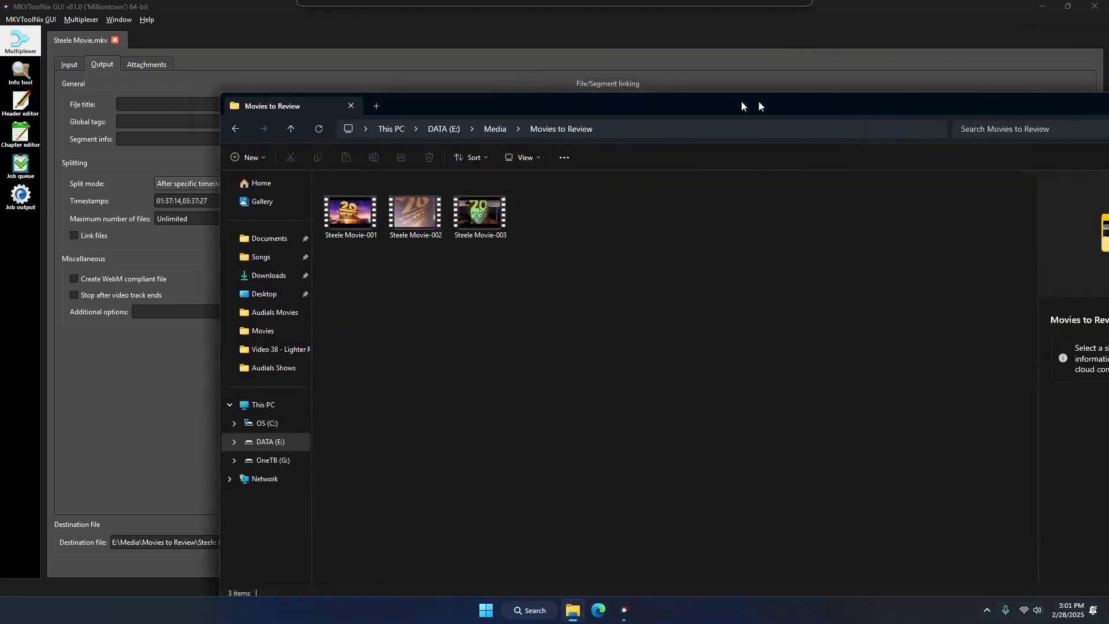
{"action": "left_click_drag", "start_coordinate": [744, 103], "coordinate": [598, 61]}
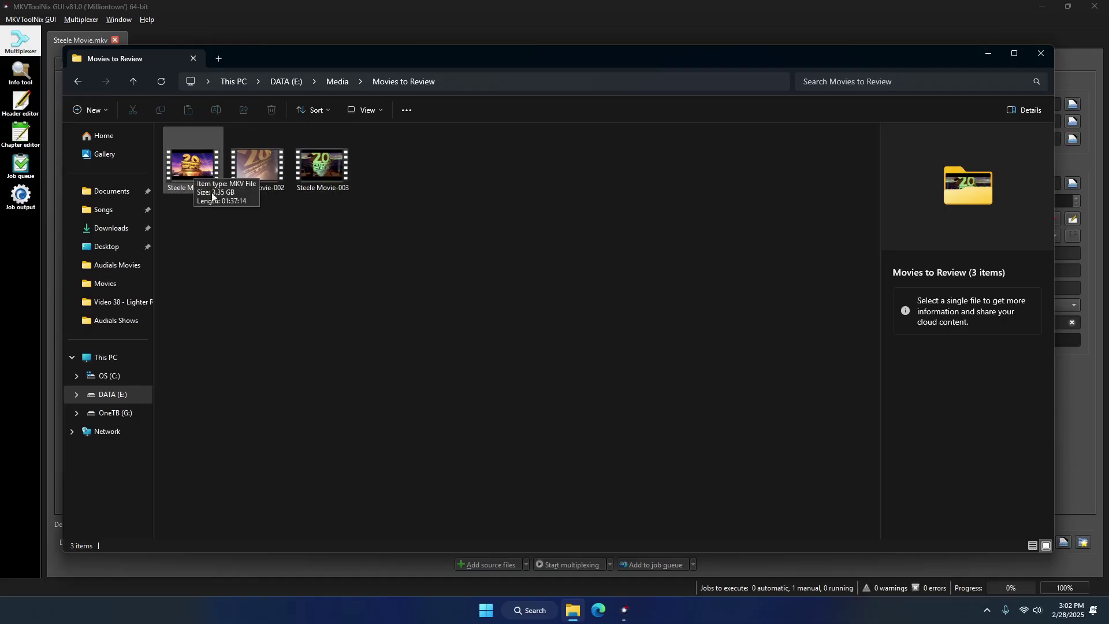
{"action": "left_click", "coordinate": [182, 161]}
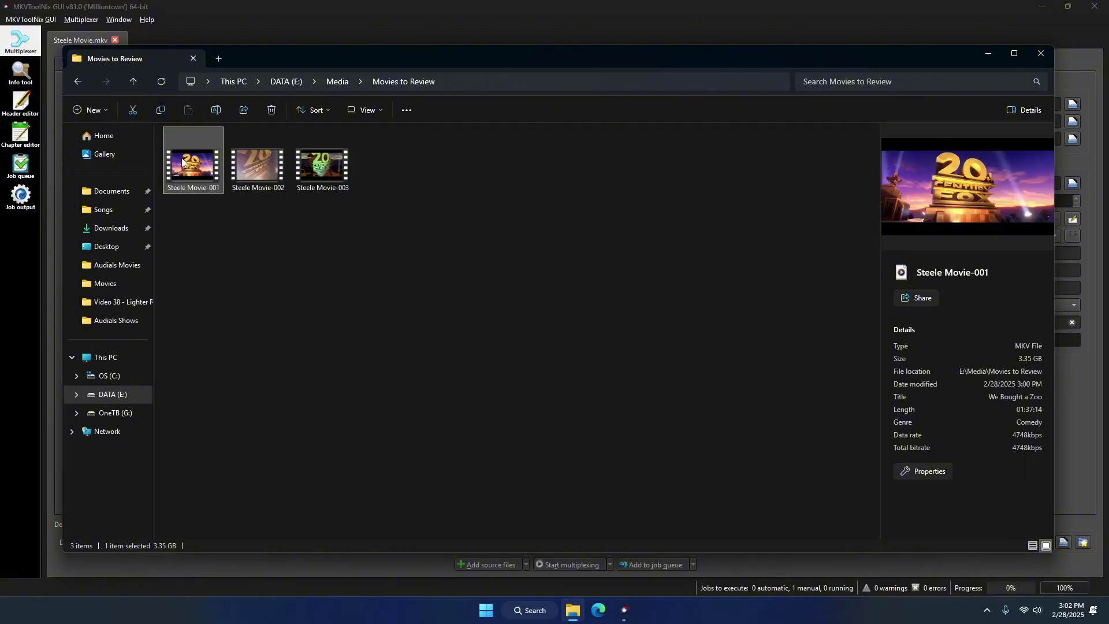
{"action": "left_click", "coordinate": [255, 170]}
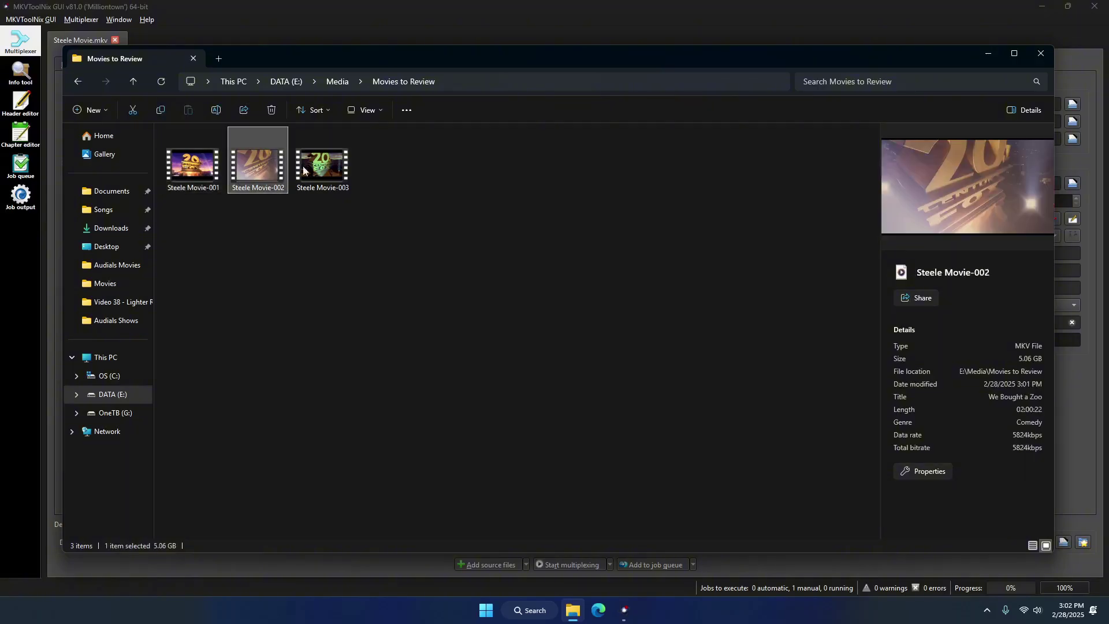
{"action": "left_click", "coordinate": [321, 167]}
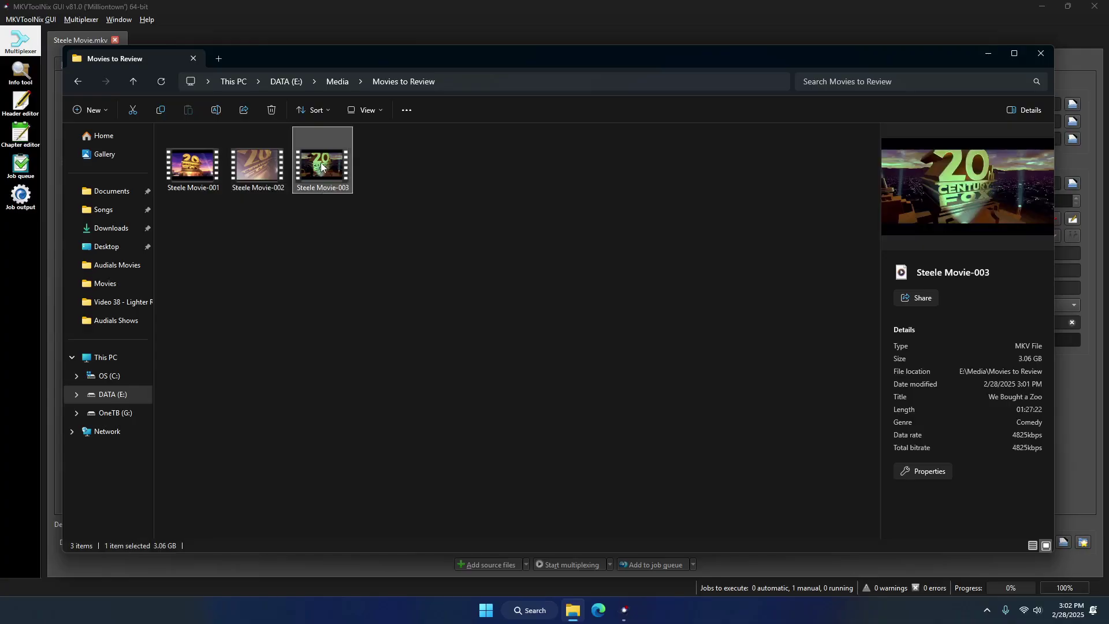
{"action": "left_click", "coordinate": [177, 173]}
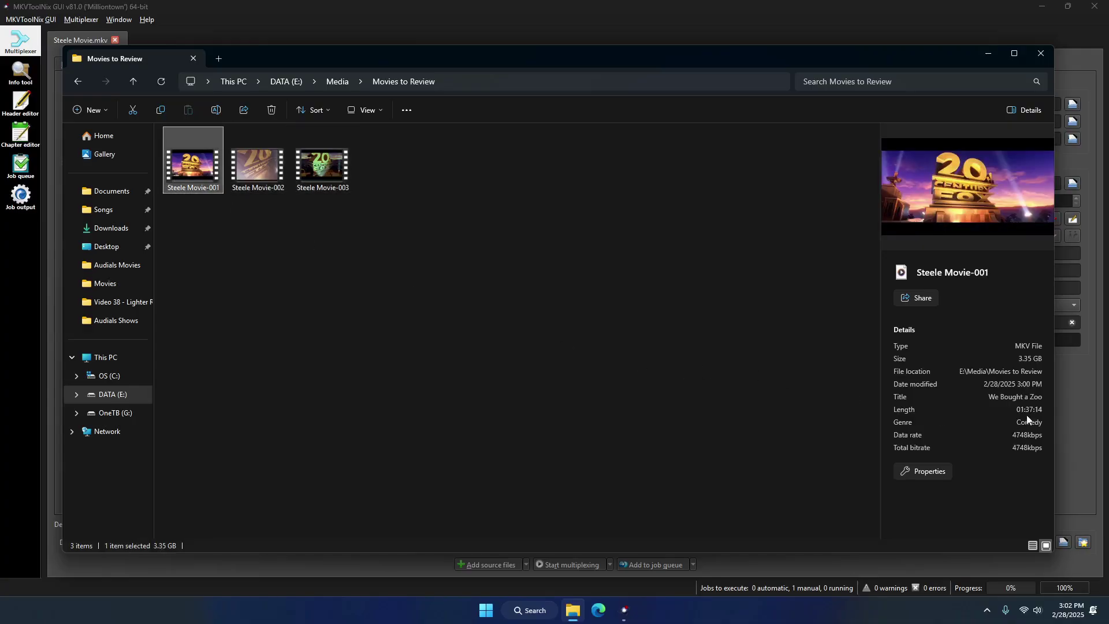
{"action": "left_click_drag", "start_coordinate": [658, 60], "coordinate": [631, 232]}
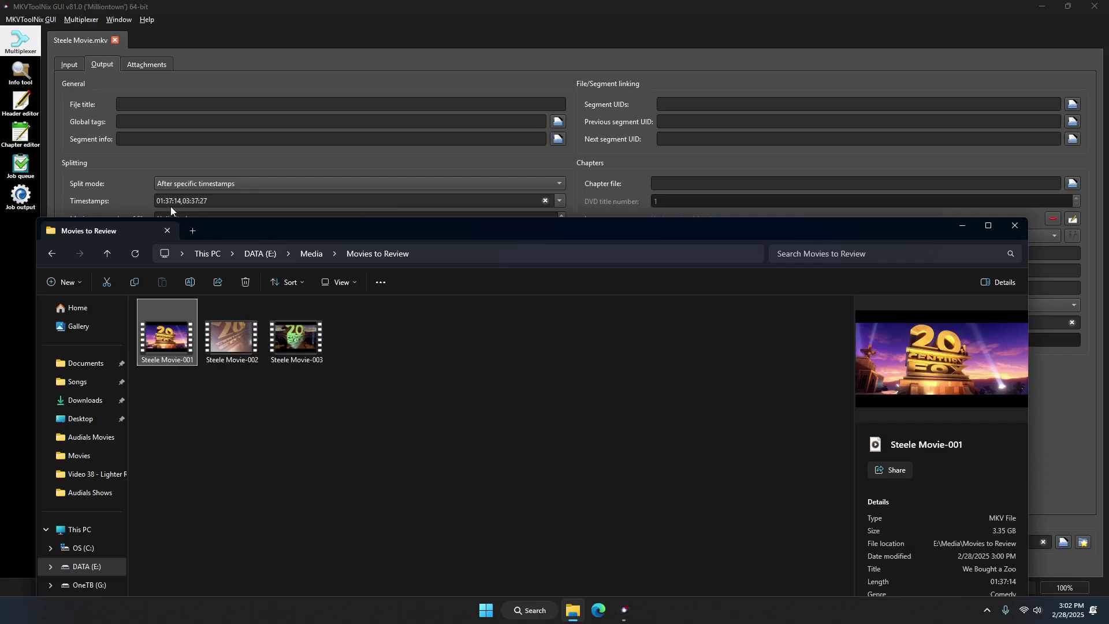
{"action": "left_click_drag", "start_coordinate": [303, 227], "coordinate": [293, 42]}
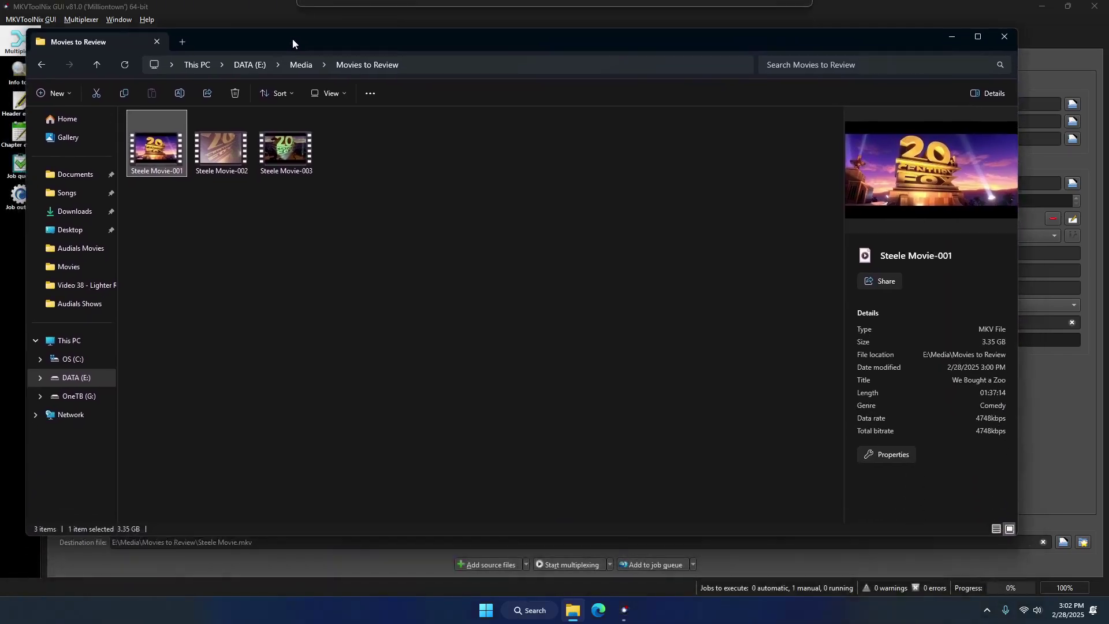
{"action": "left_click", "coordinate": [224, 154]}
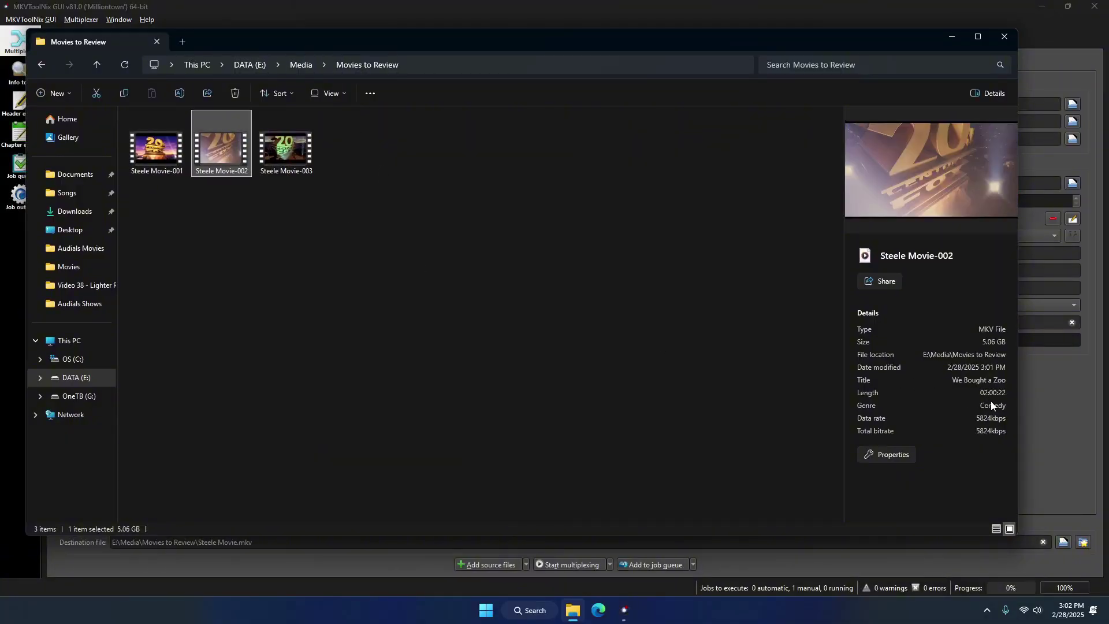
{"action": "left_click", "coordinate": [289, 159]}
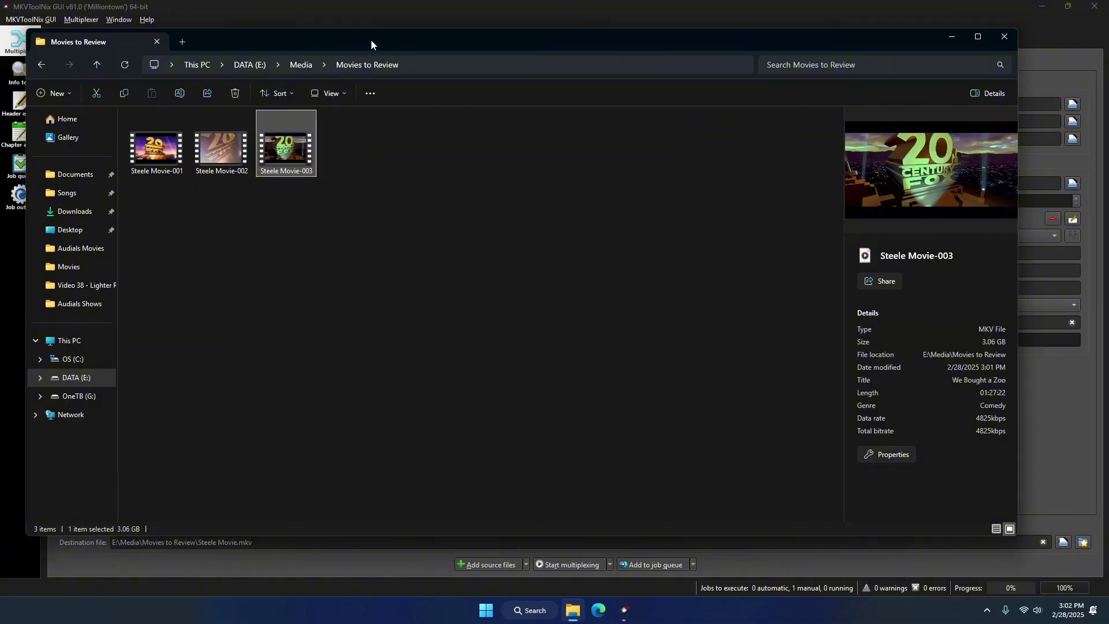
{"action": "left_click_drag", "start_coordinate": [371, 40], "coordinate": [395, 47]}
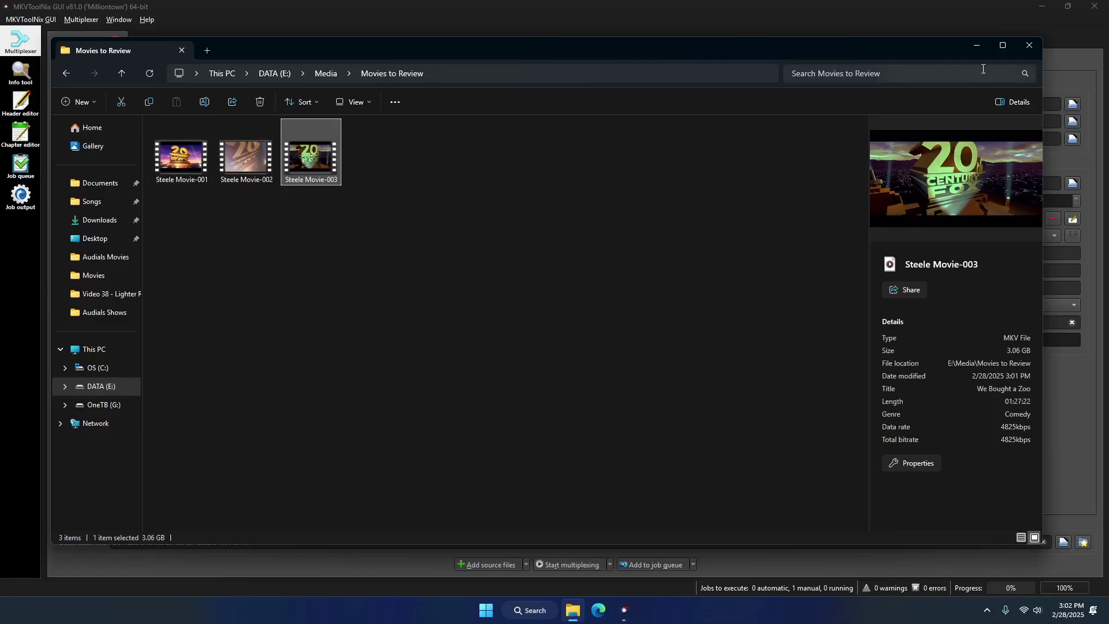
{"action": "left_click", "coordinate": [1028, 46]}
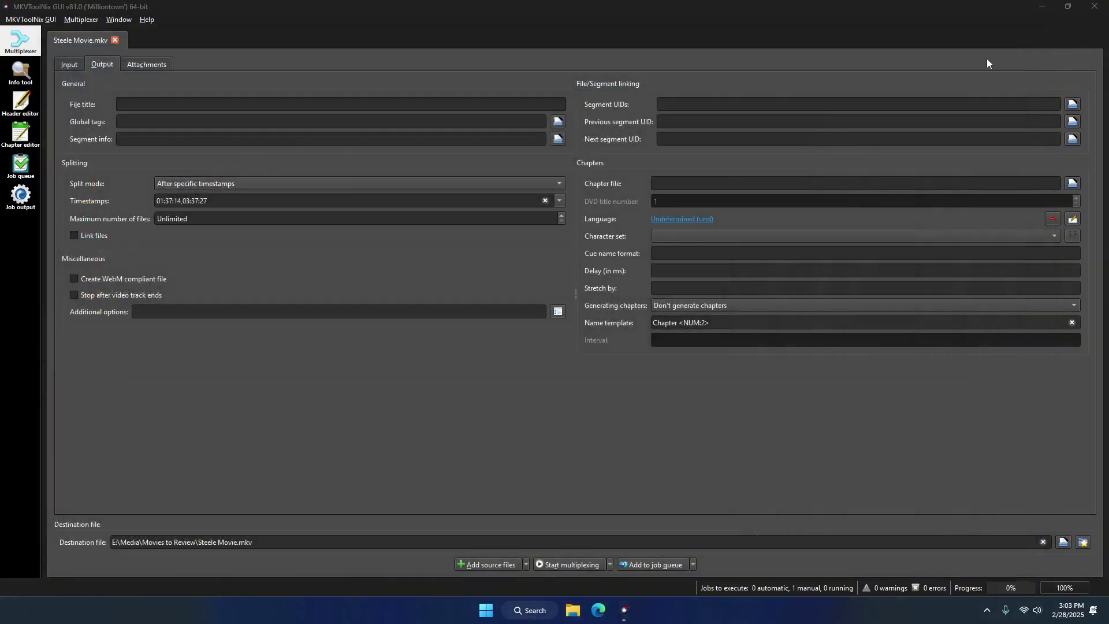
{"action": "left_click", "coordinate": [1095, 7]}
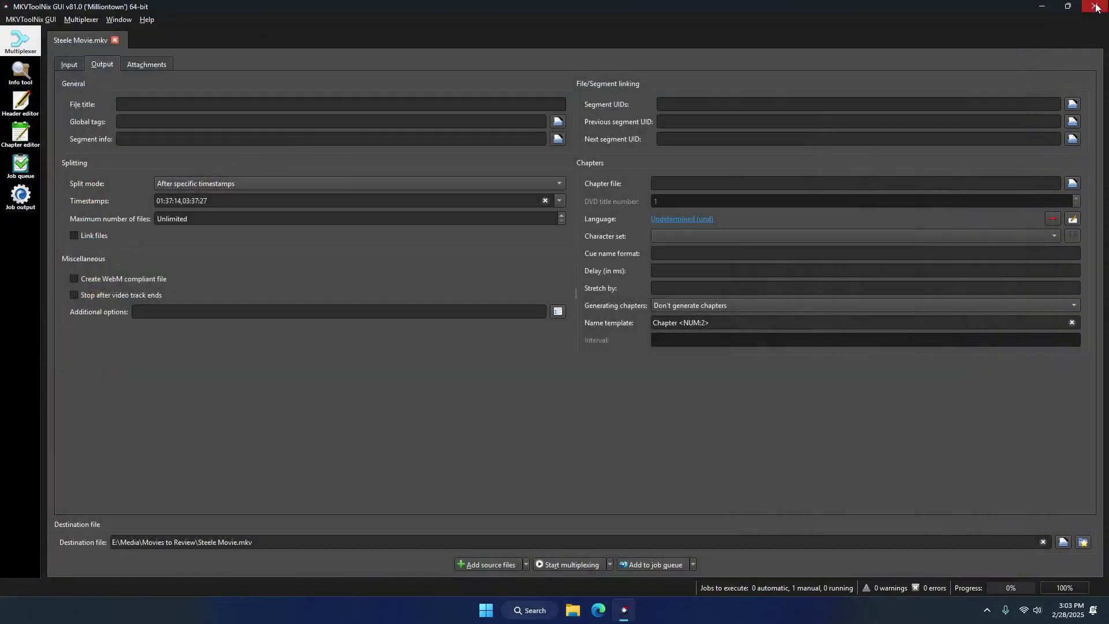